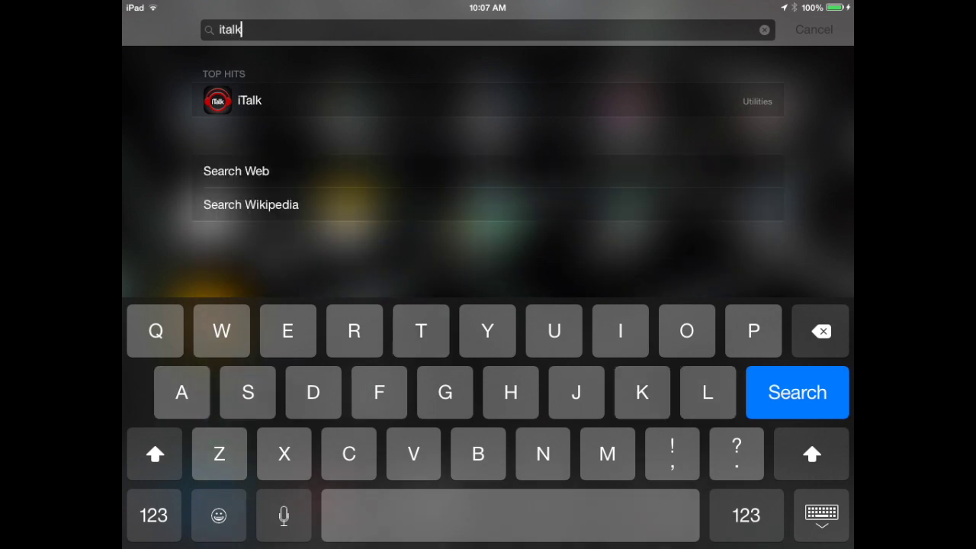
- Launch iTalk from the Spotlight results for 'italk'
click(249, 100)
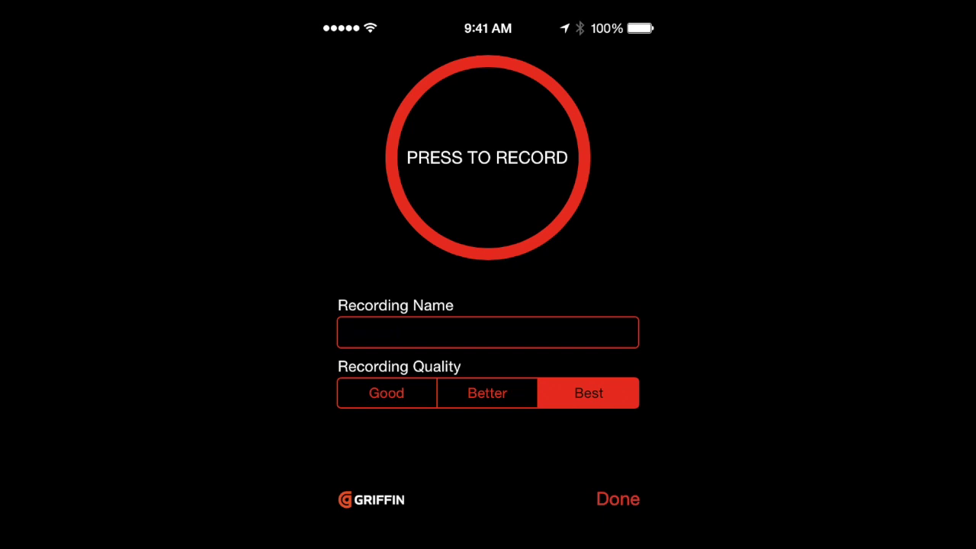
- Enter 'The Title & Author' as the recording name
click(488, 332)
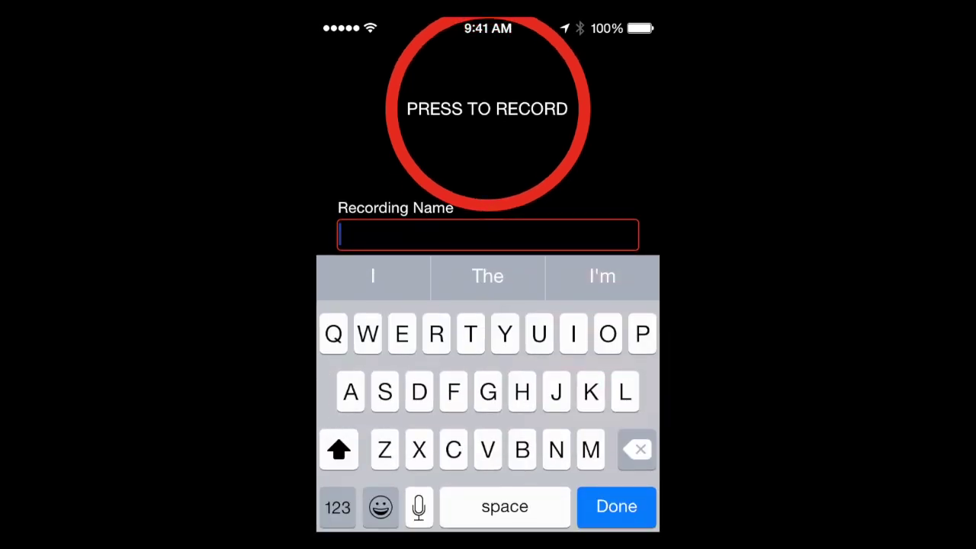
text(The )
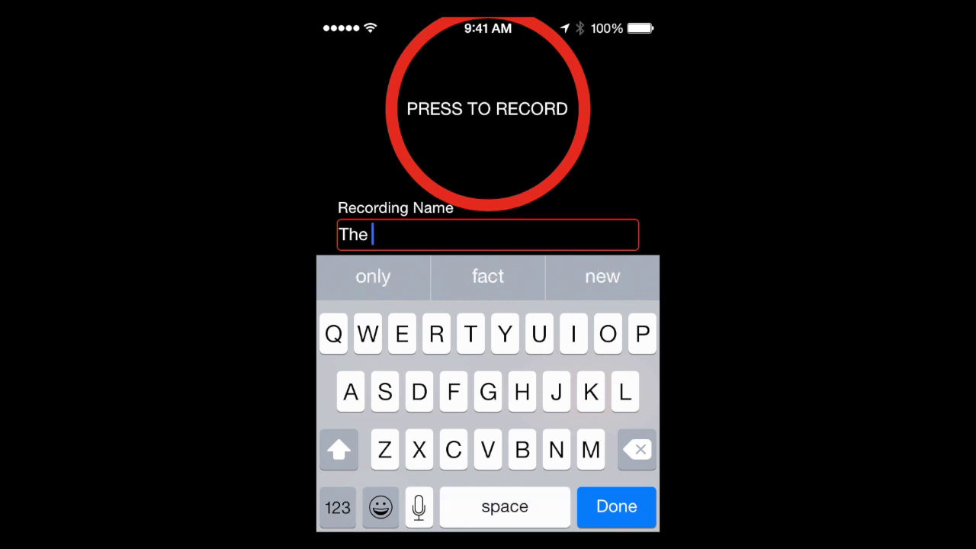
text(Title)
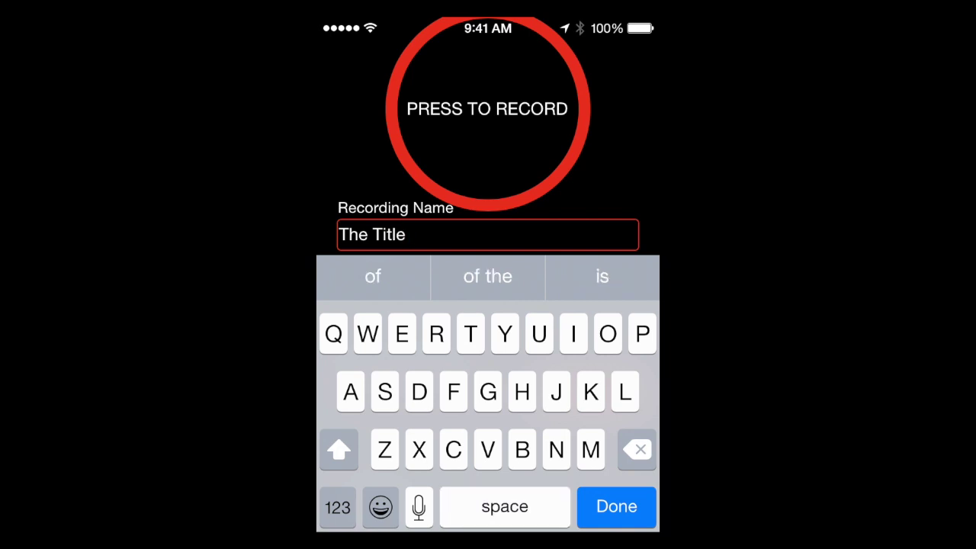
text( & )
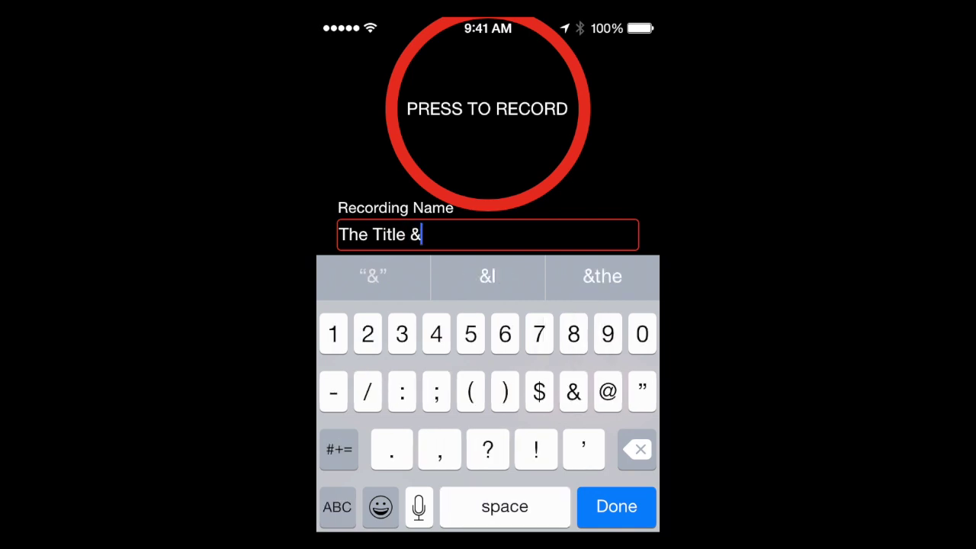
text(Author)
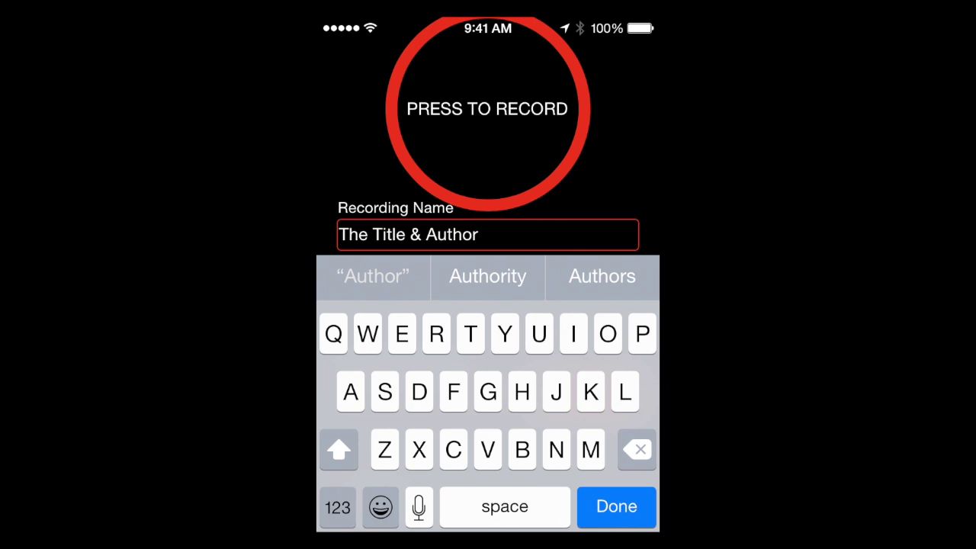
click(616, 506)
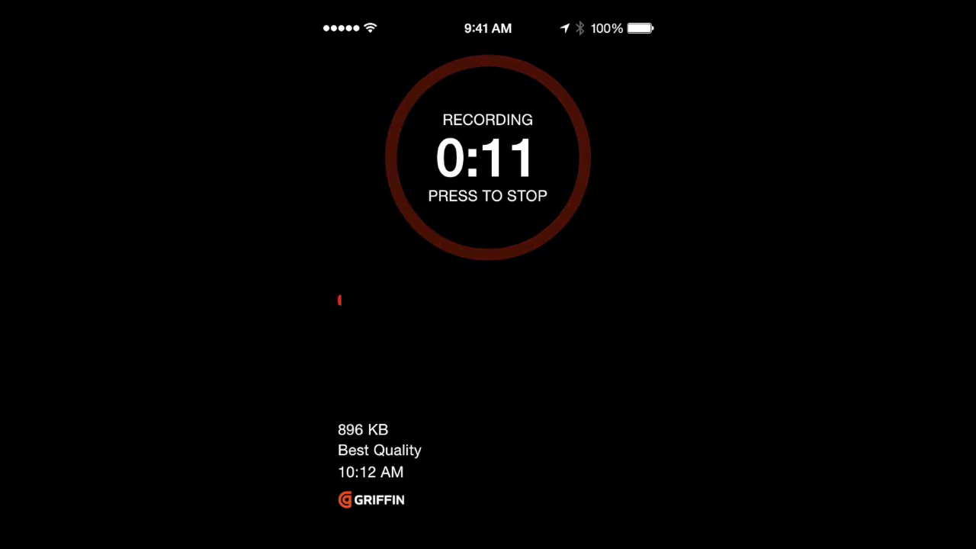
- Record The Title & Author, pausing at 0:11, resuming, stopping at 0:17, and save it
click(488, 157)
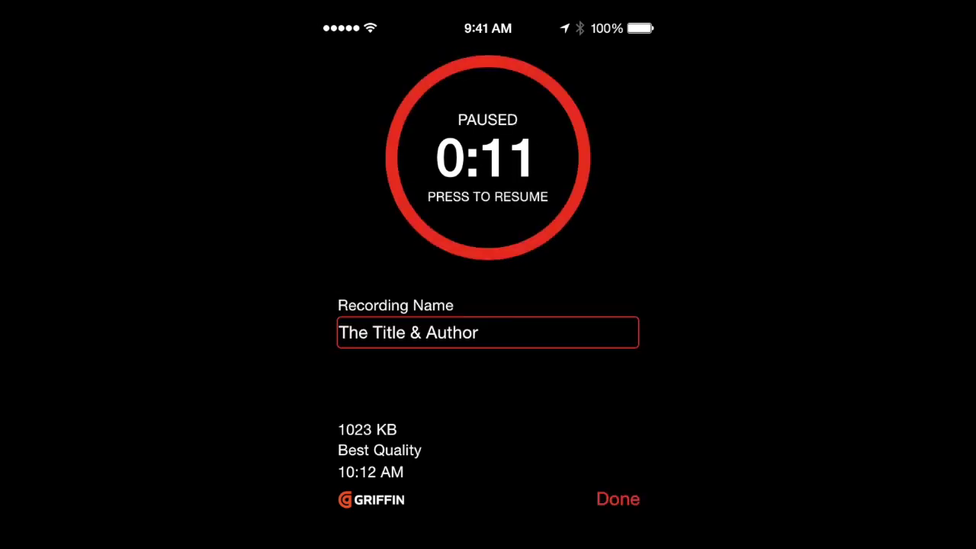
click(488, 158)
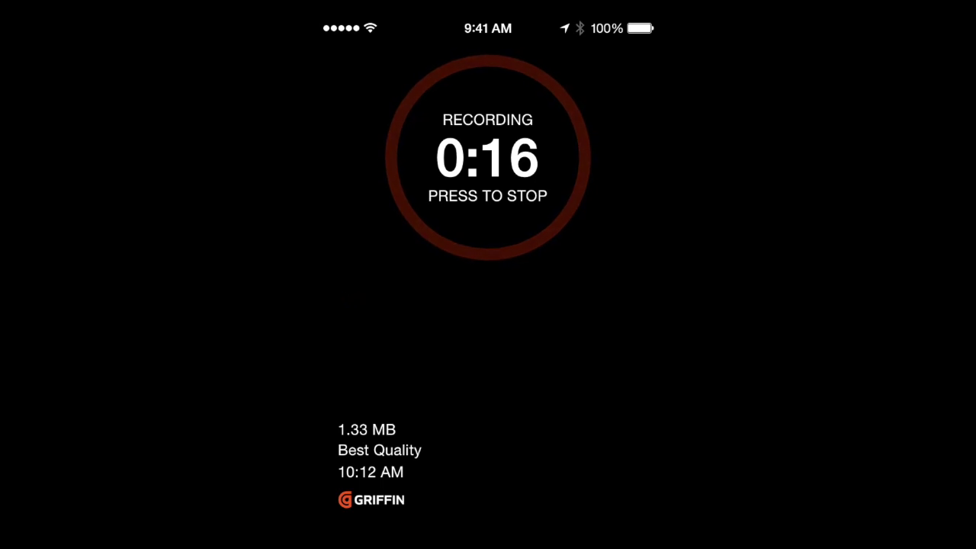
click(488, 158)
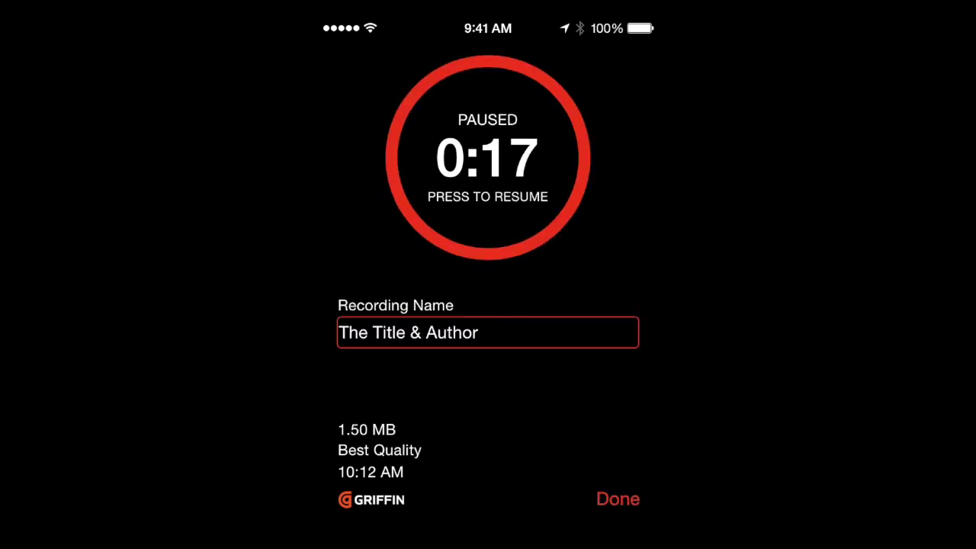
click(618, 499)
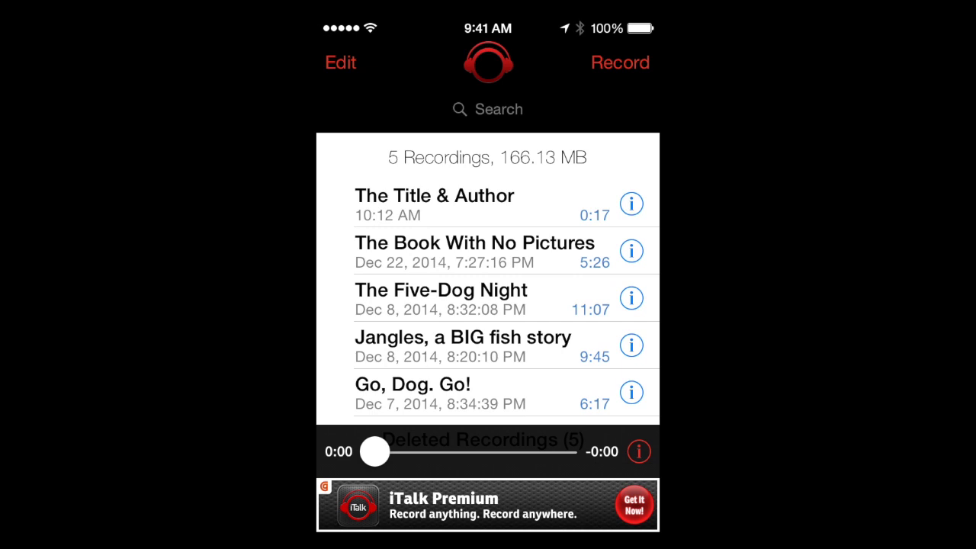
- Start then cancel deleting The Title & Author, and view the 5 Deleted Recordings
click(340, 62)
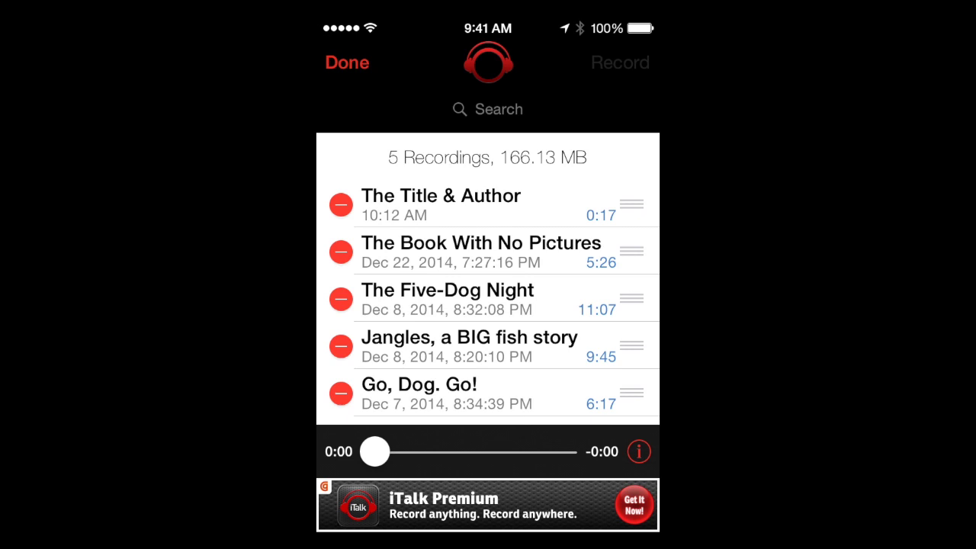
click(340, 205)
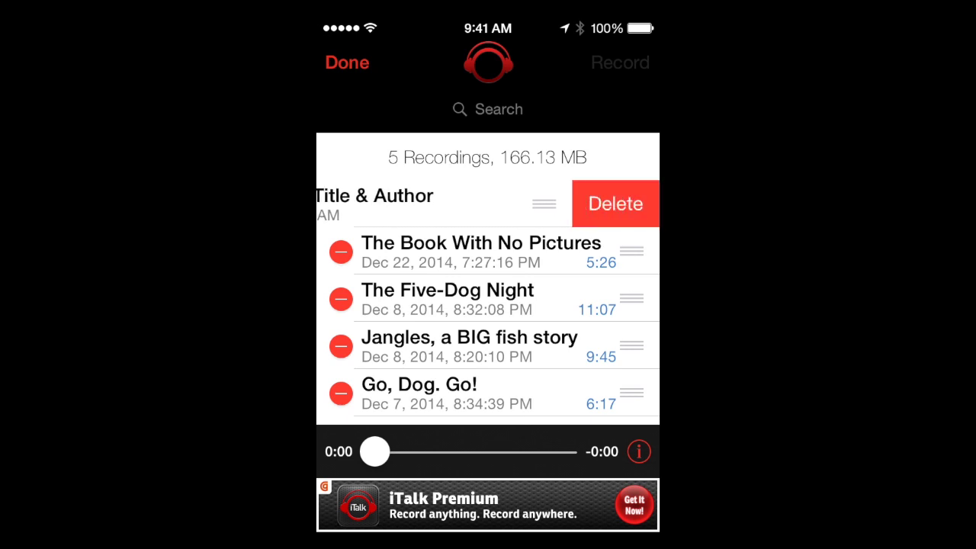
click(347, 63)
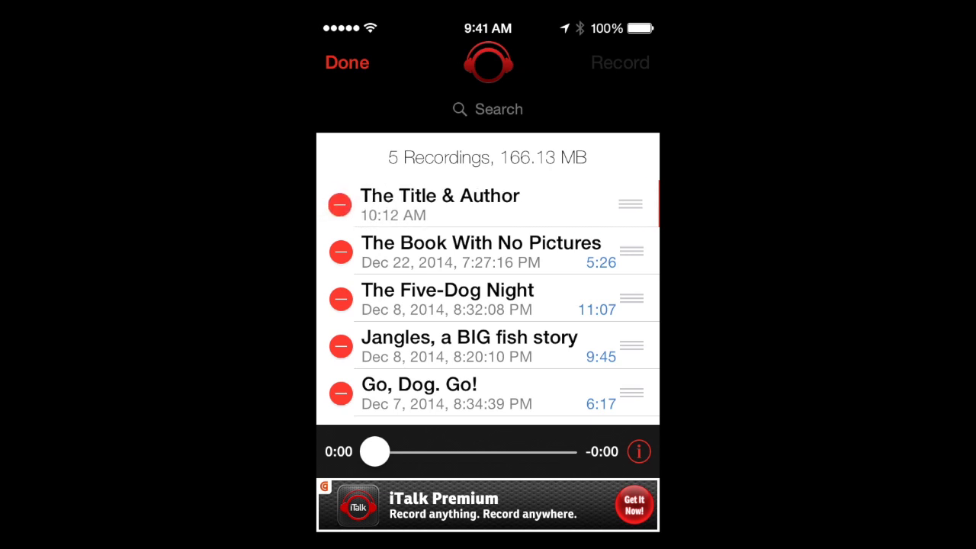
click(347, 63)
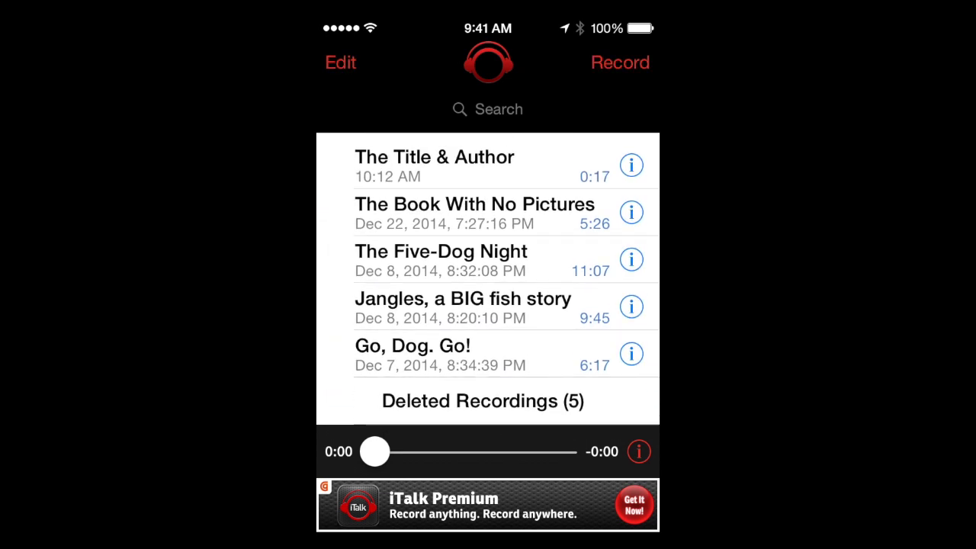
click(483, 401)
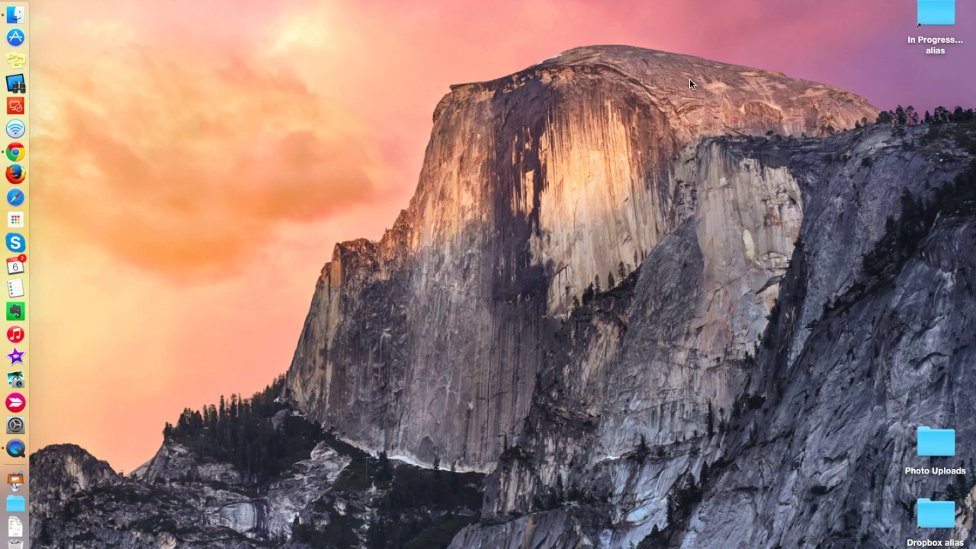
- Search Mac Spotlight for 'italk' with Cmd+Space
key(super+space)
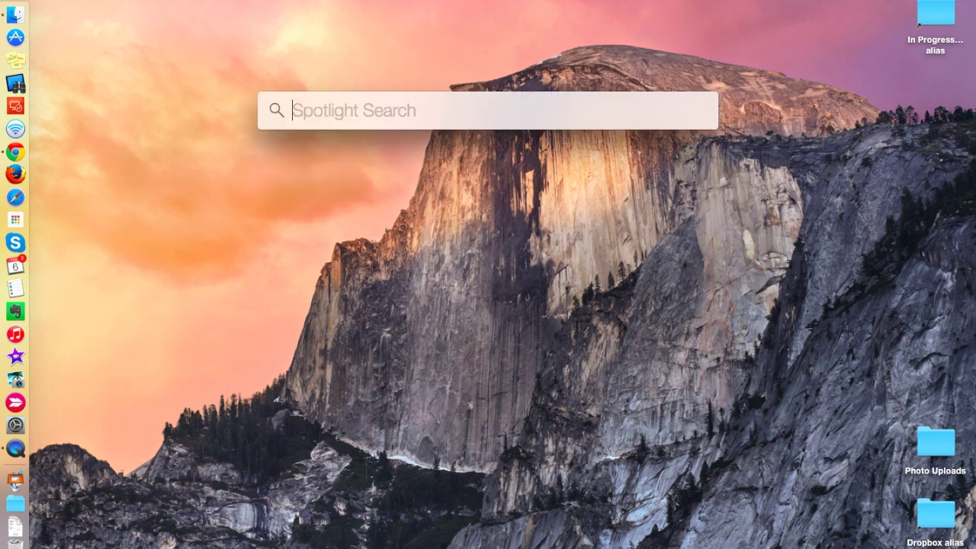
text(it)
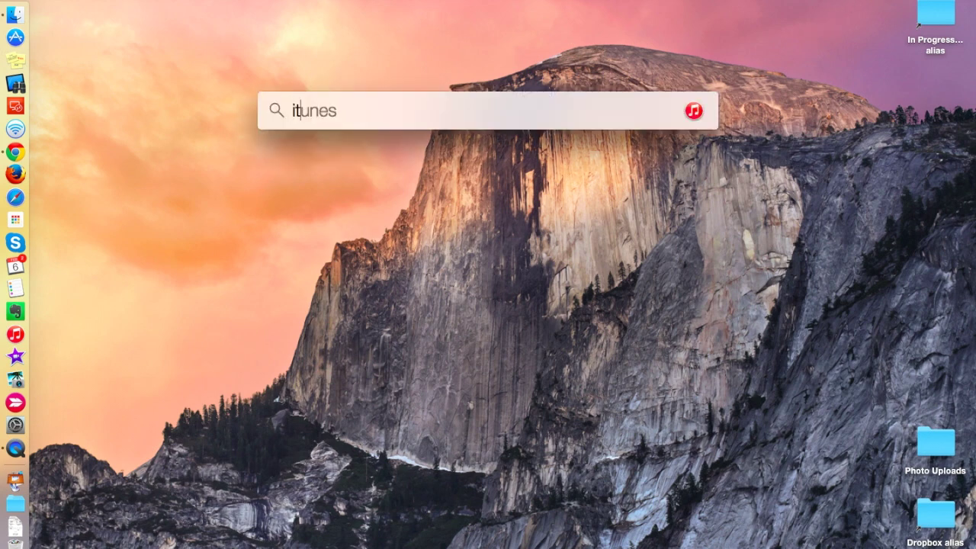
text(alk)
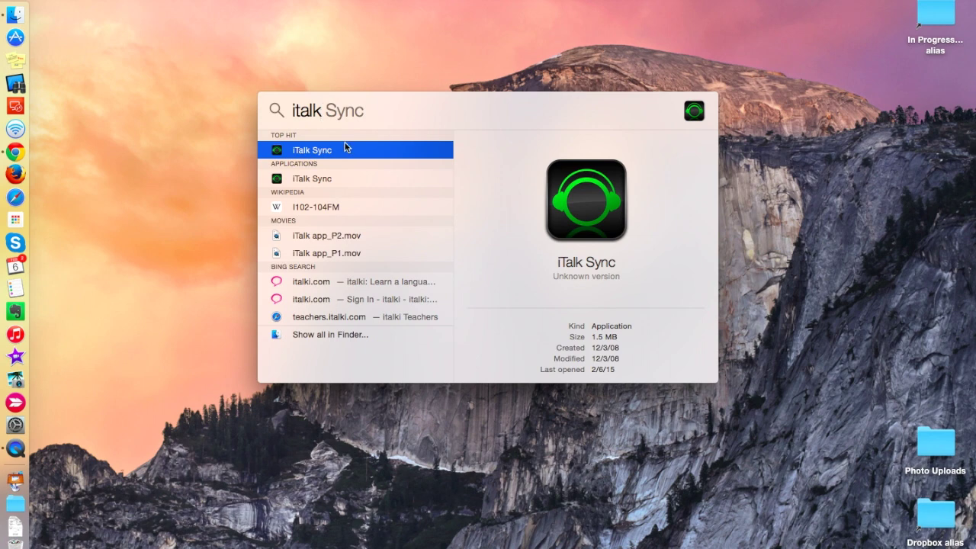
- Launch iTalk Sync and connect to the iPad to list its 5 recordings
click(313, 150)
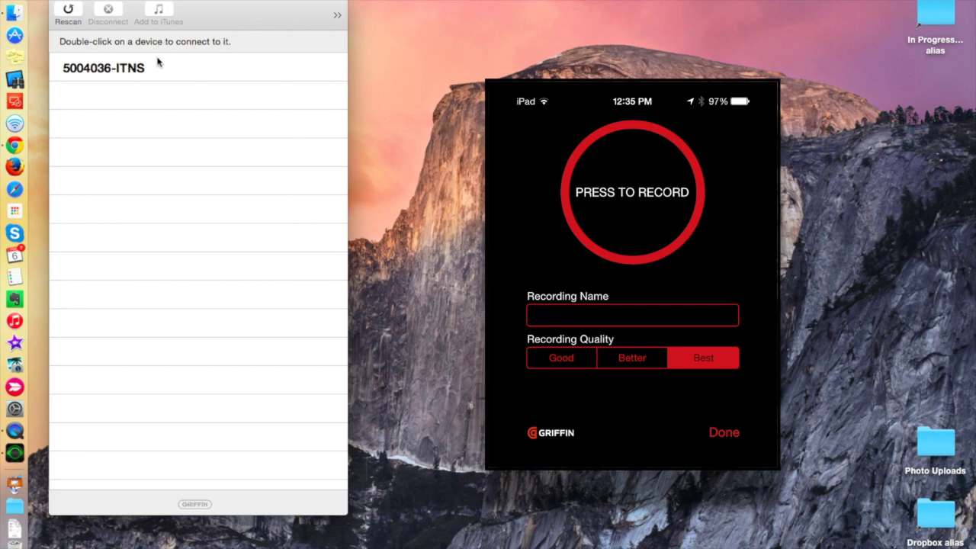
double_click(127, 67)
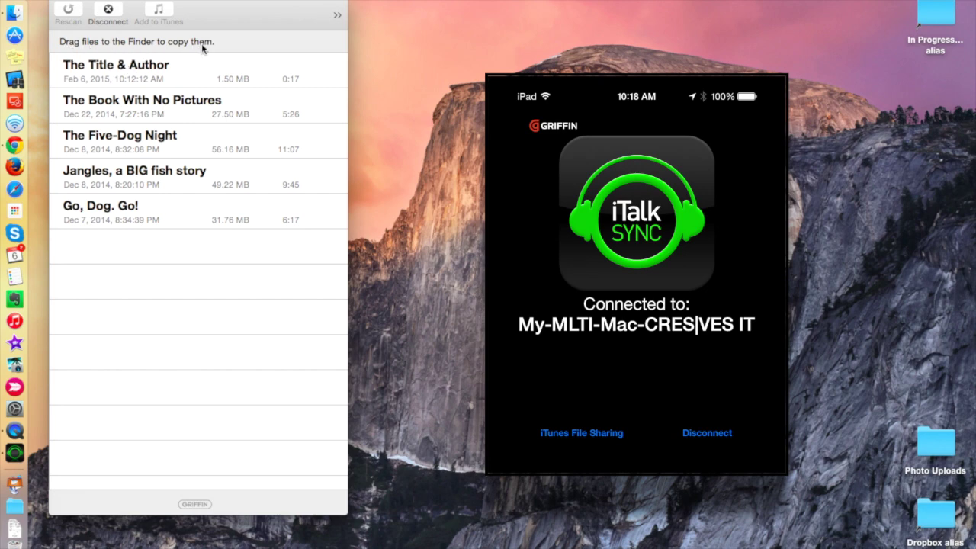
- Copy The Title & Author to the desktop as AIFF, disconnect the iPad, and quit iTalk Sync
mouse_move(105, 69)
mouse_down()
mouse_move(564, 67)
mouse_move(842, 160)
mouse_move(926, 145)
mouse_up()
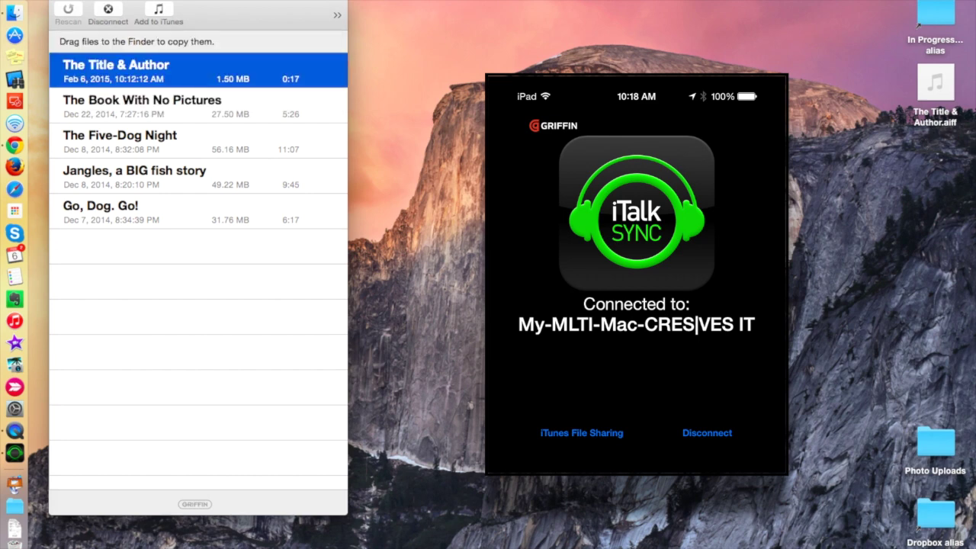
click(108, 10)
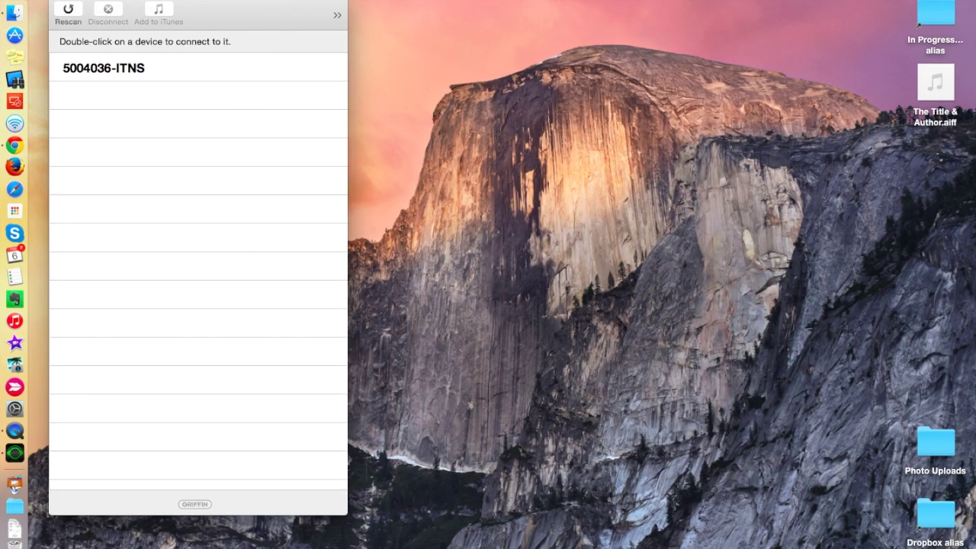
click(69, 0)
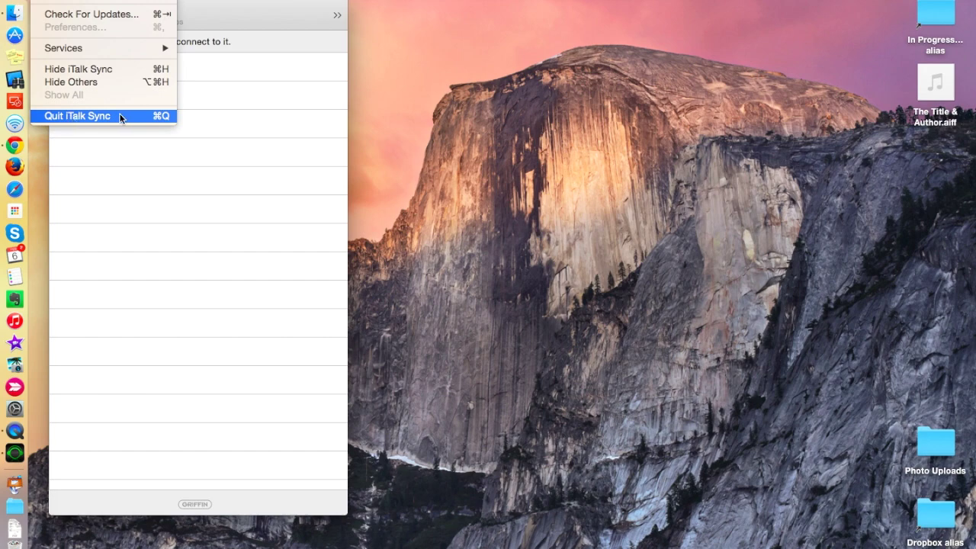